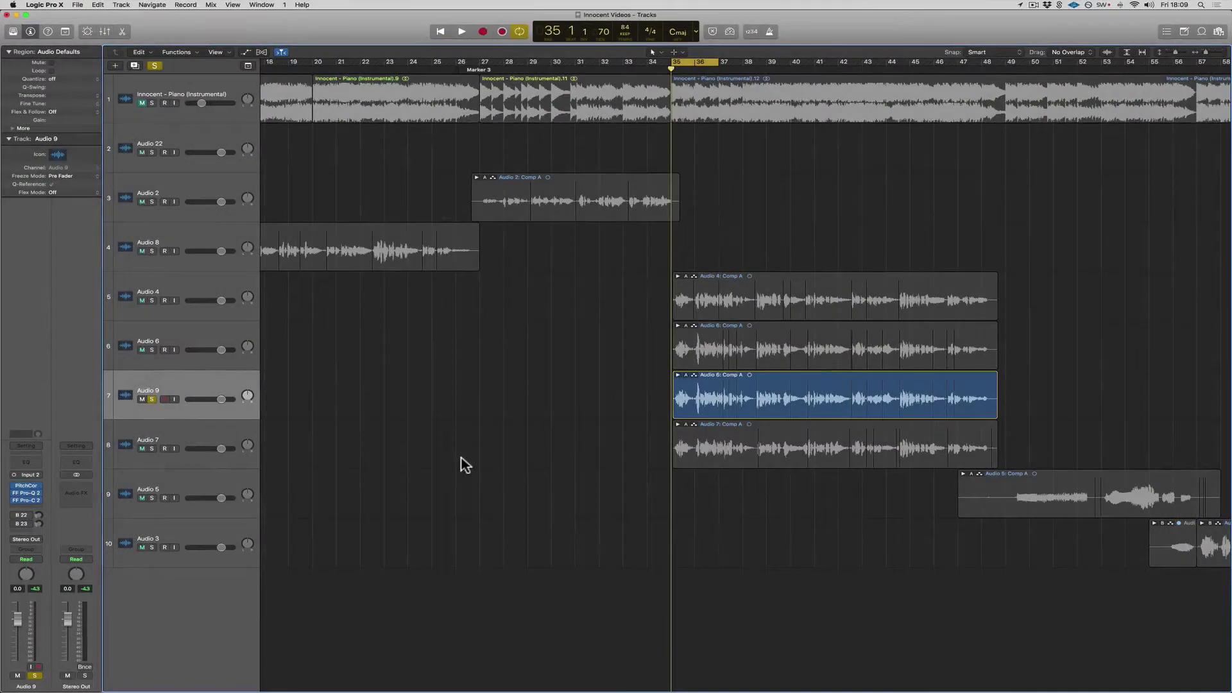
Insert a mono Vintage Console EQ into an empty Audio FX slot on Audio 9
left_click(24, 506)
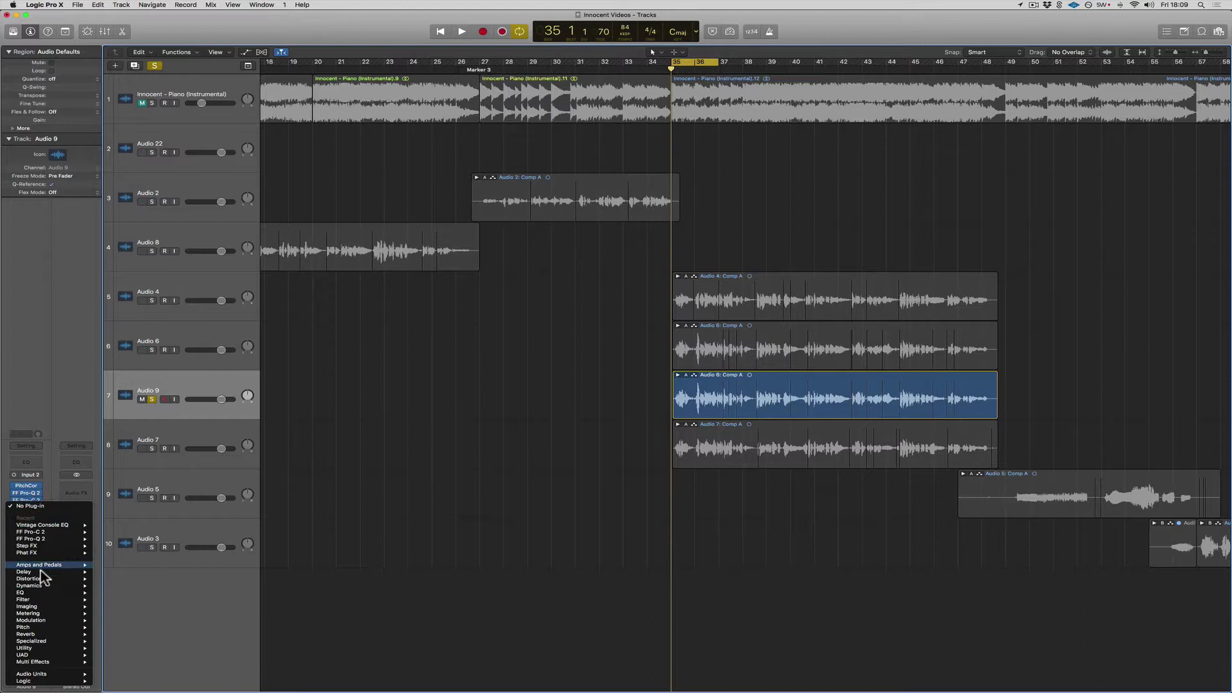
mouse_move(47, 597)
mouse_move(135, 623)
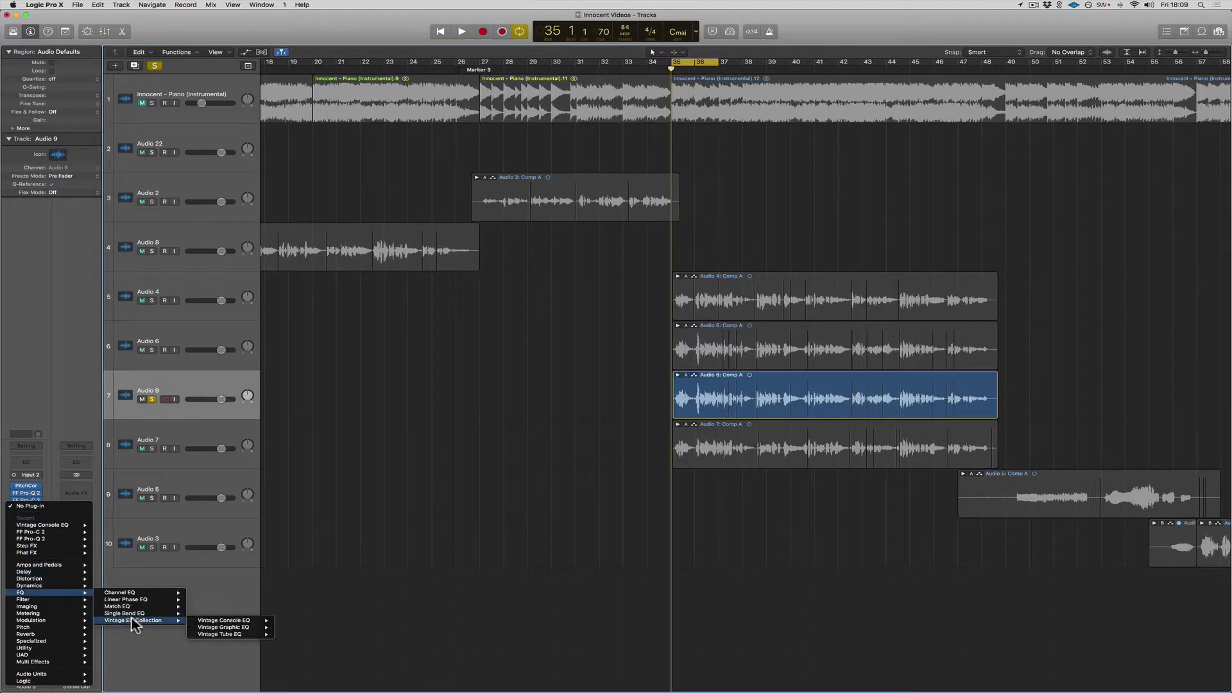
mouse_move(211, 621)
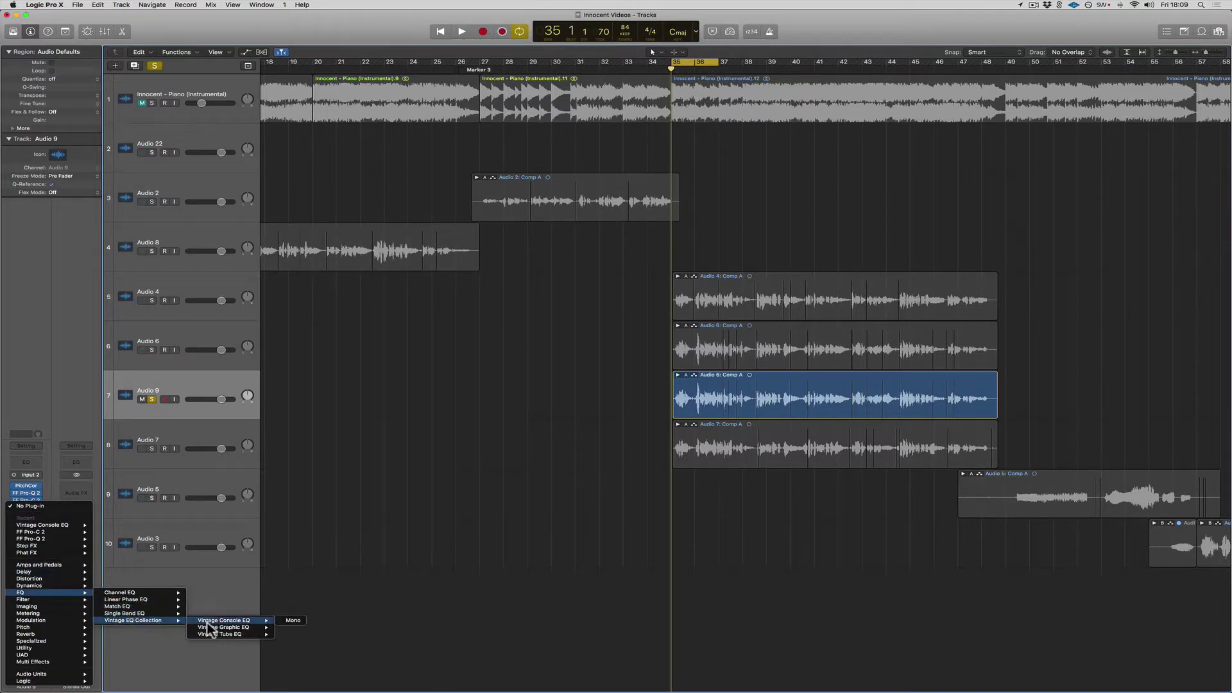
left_click(290, 621)
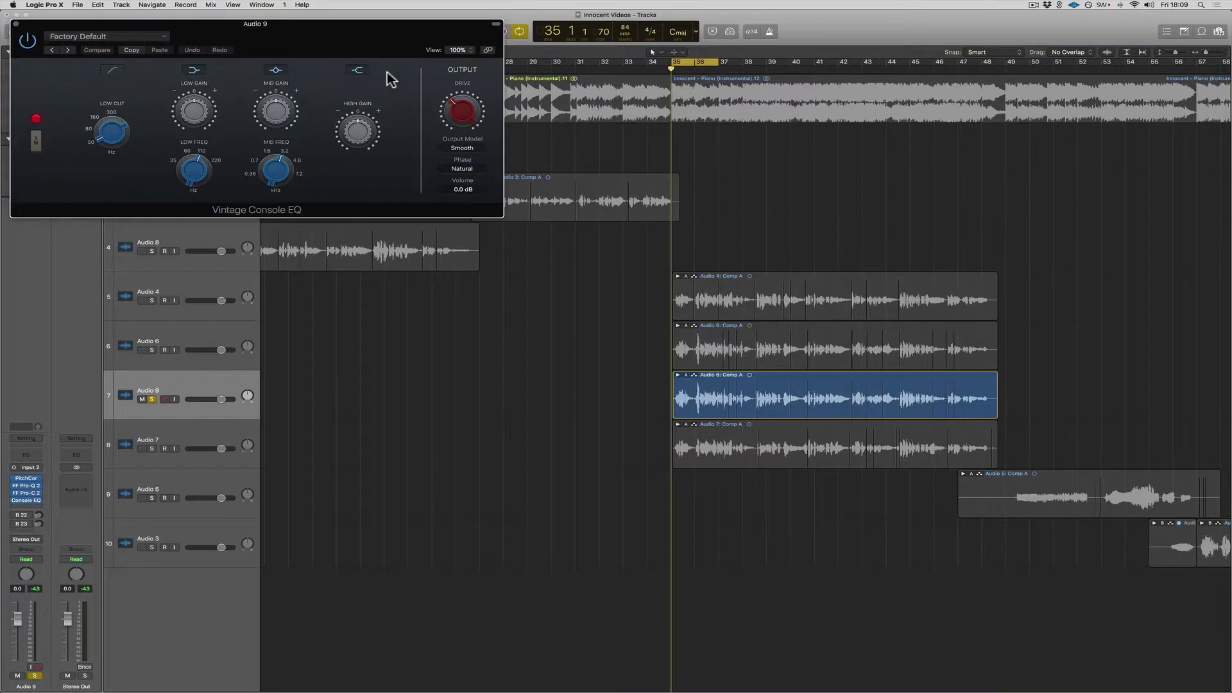
Move the EQ window over the middle of the tracks, keeping the Smooth output model
left_click_drag(369, 45, 521, 297)
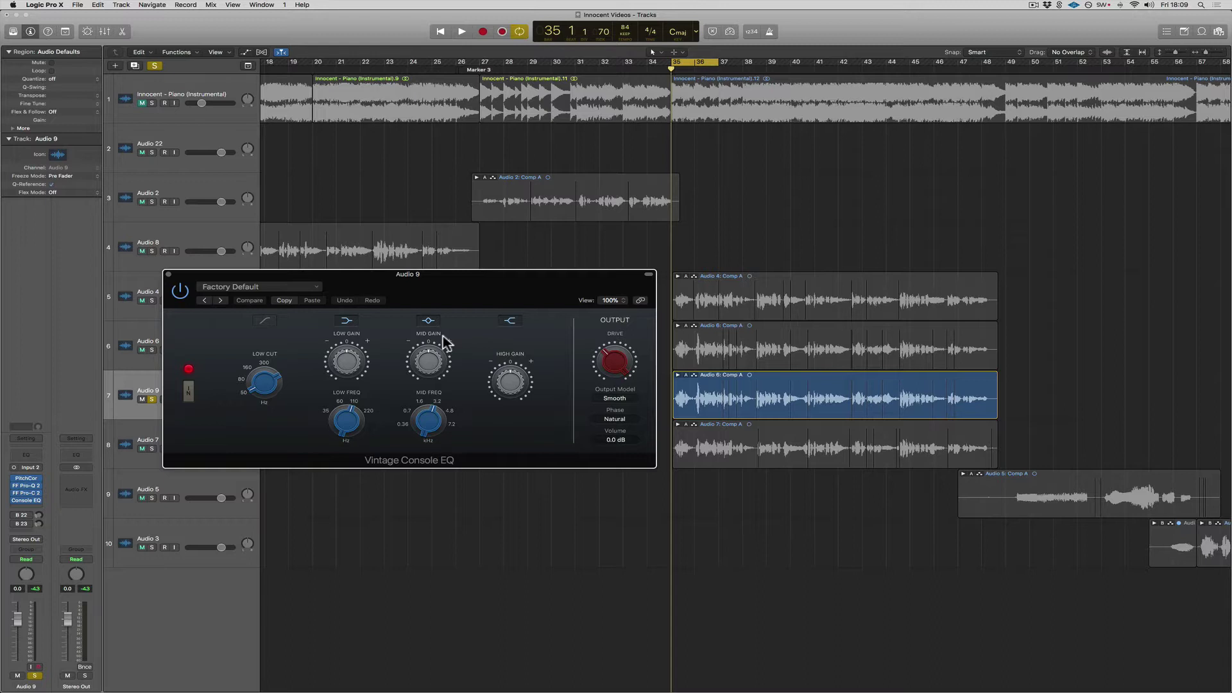
mouse_move(265, 387)
left_click(613, 362)
left_click(615, 399)
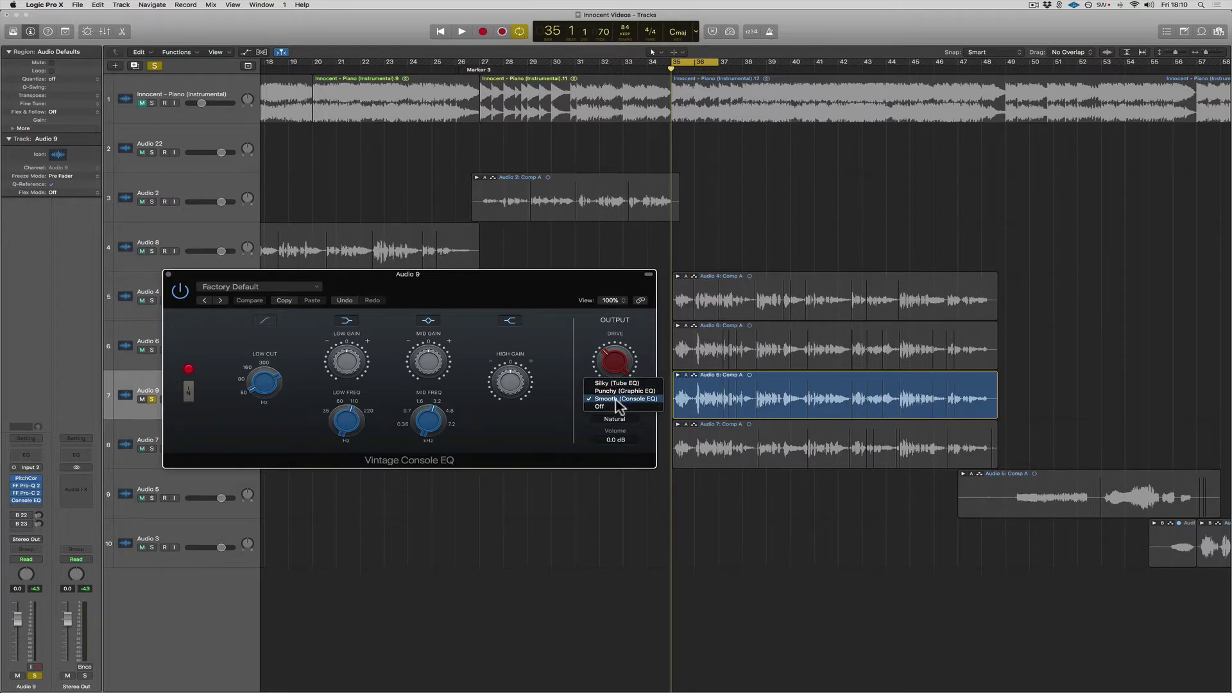
left_click(616, 400)
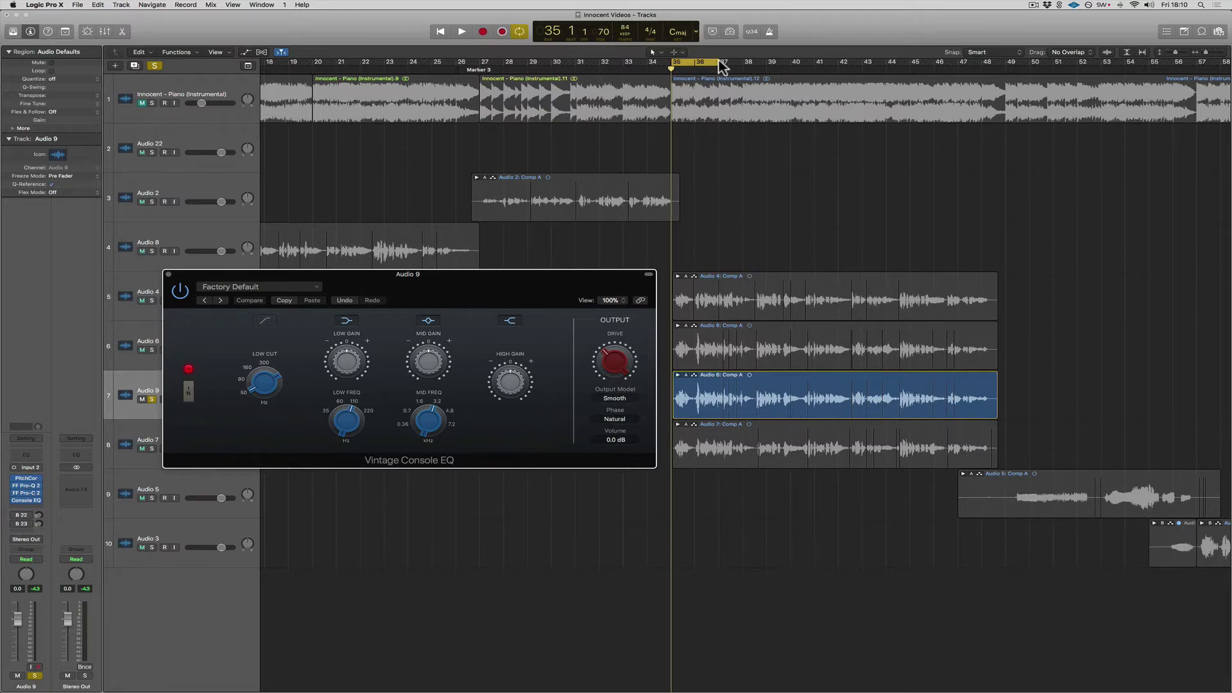
Audition the vocal loop and set the cycle range to run from bar 35 to bar 38
left_click_drag(721, 66, 789, 59)
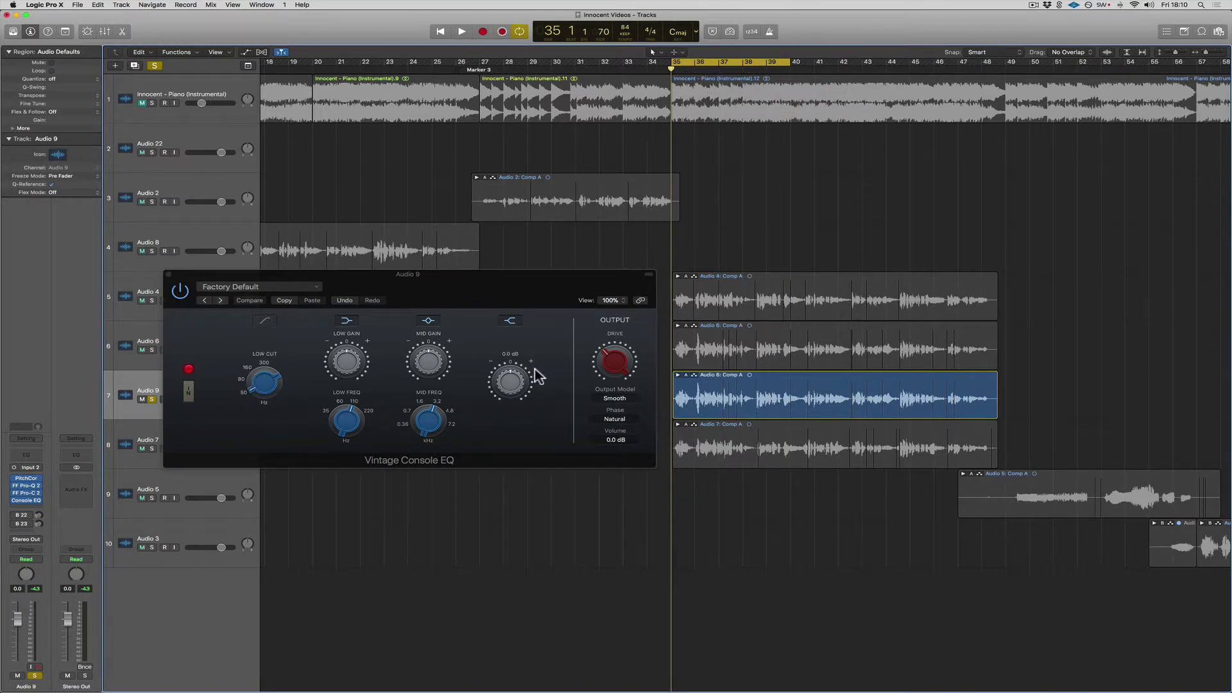
key("space")
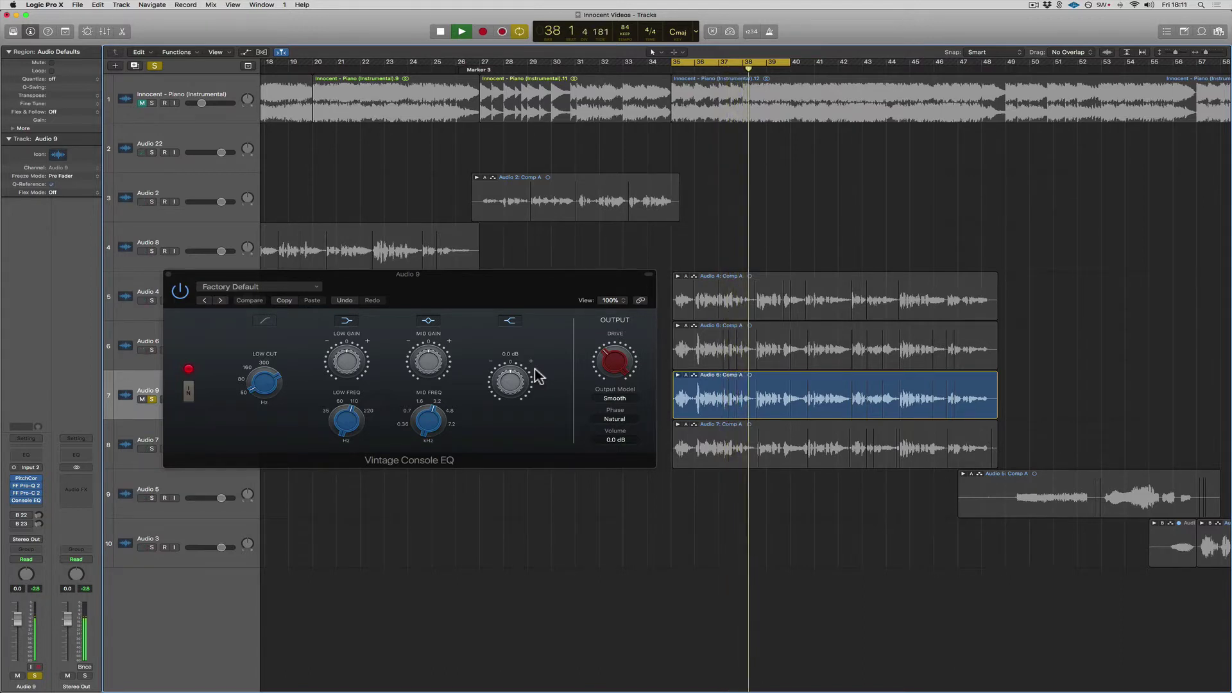
key("space")
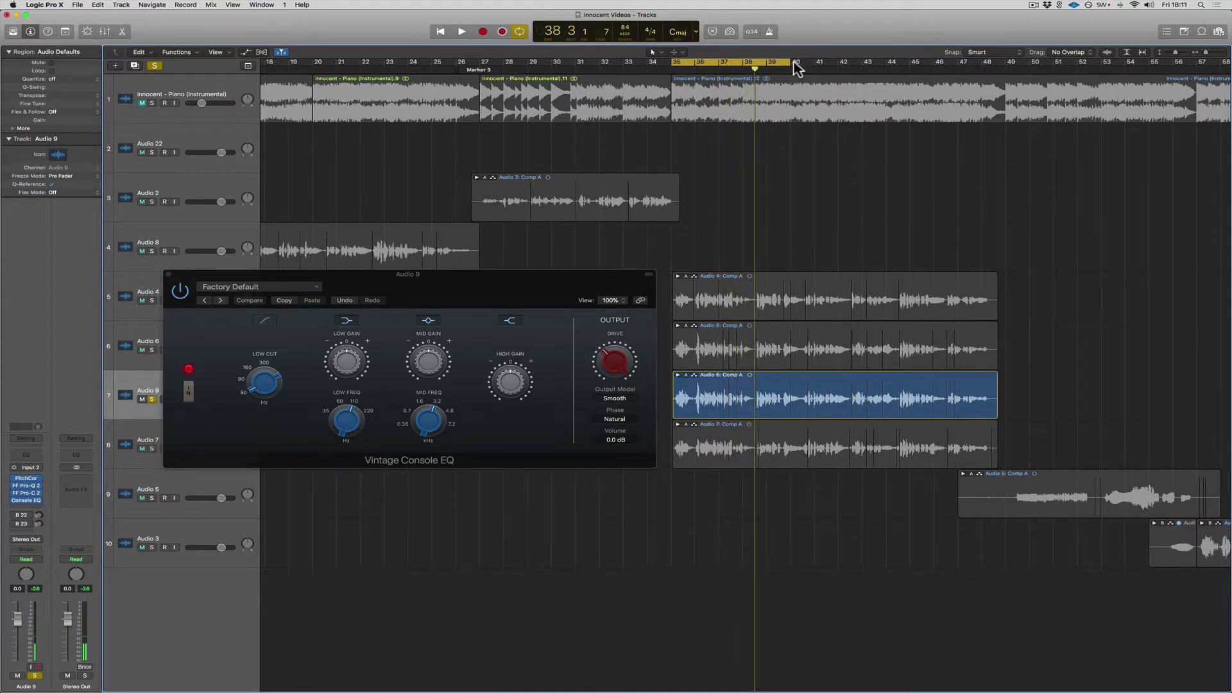
left_click_drag(785, 65, 753, 73)
Engage the low cut filter and set it to about 144 Hz while looping playback
left_click(269, 326)
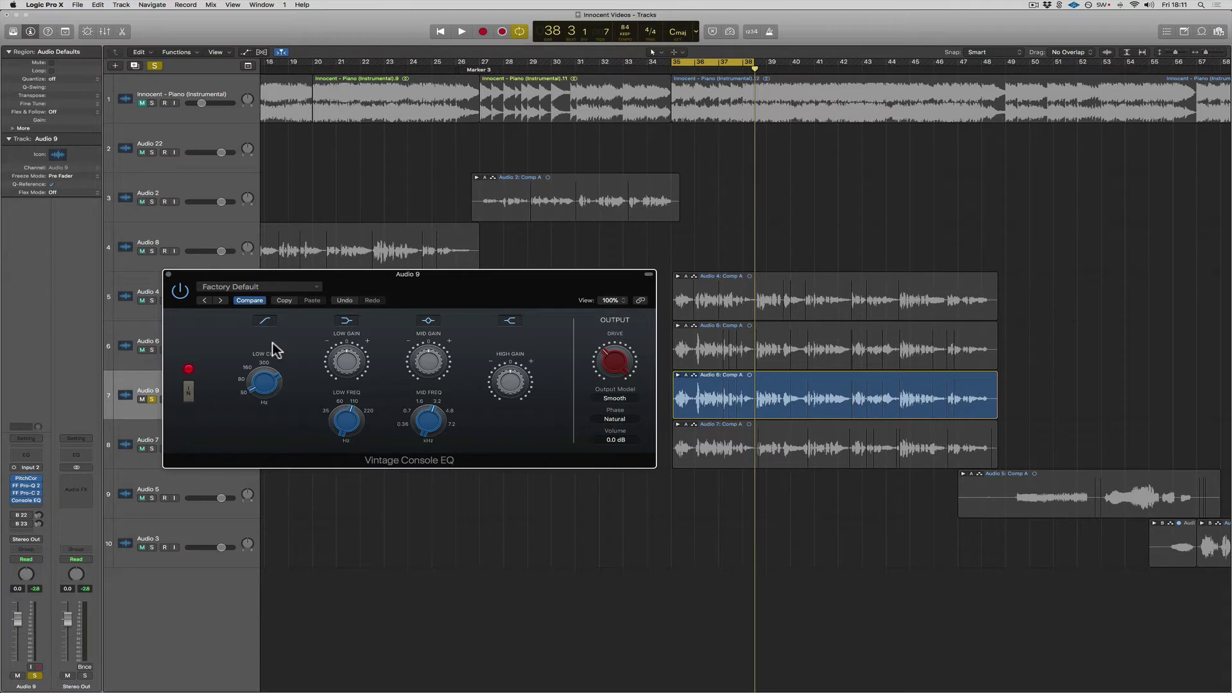
key("space")
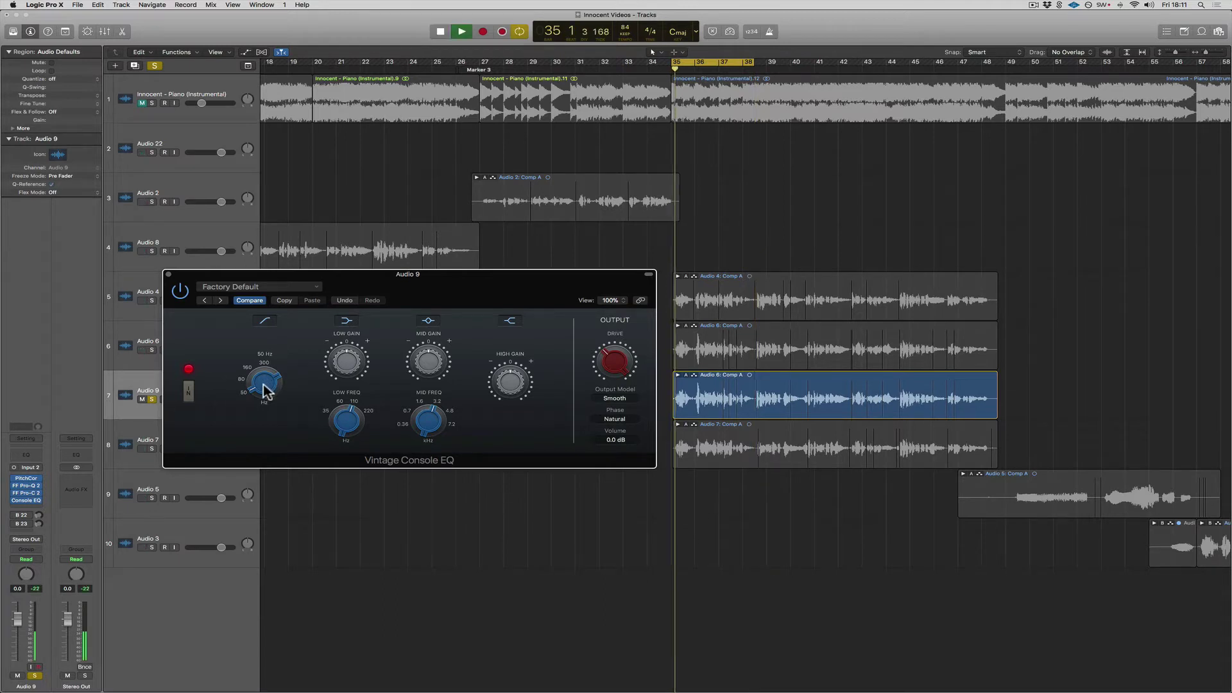
left_click_drag(265, 383, 265, 319)
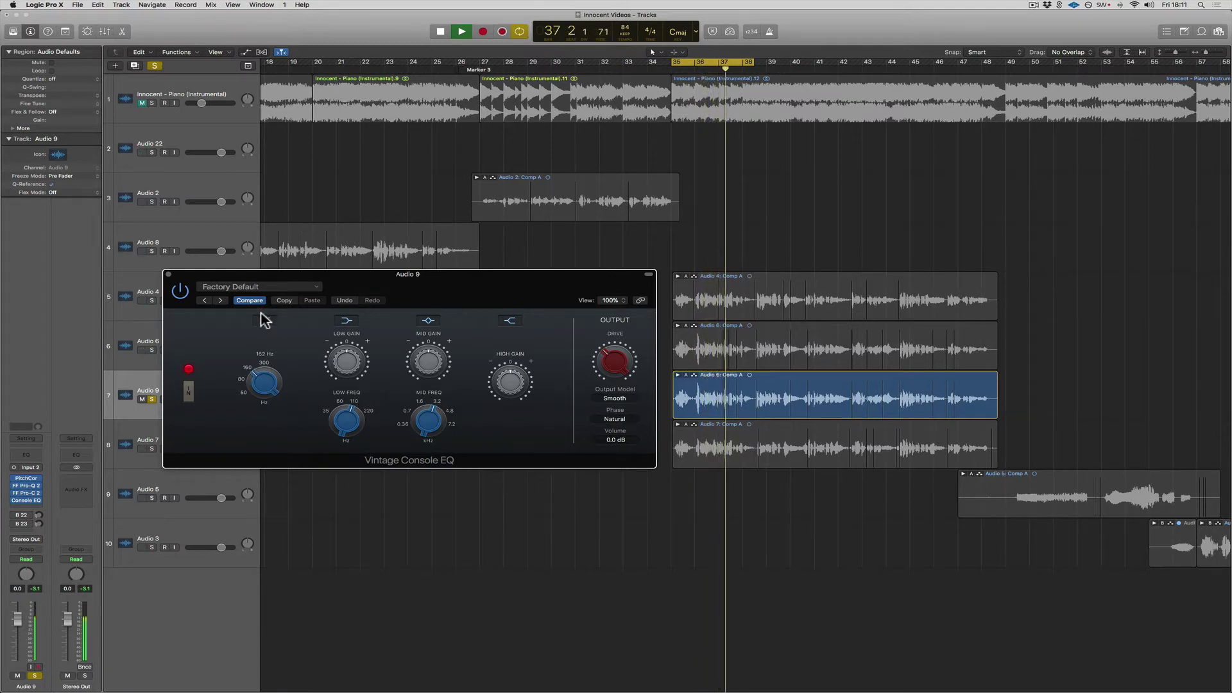
left_click(266, 363)
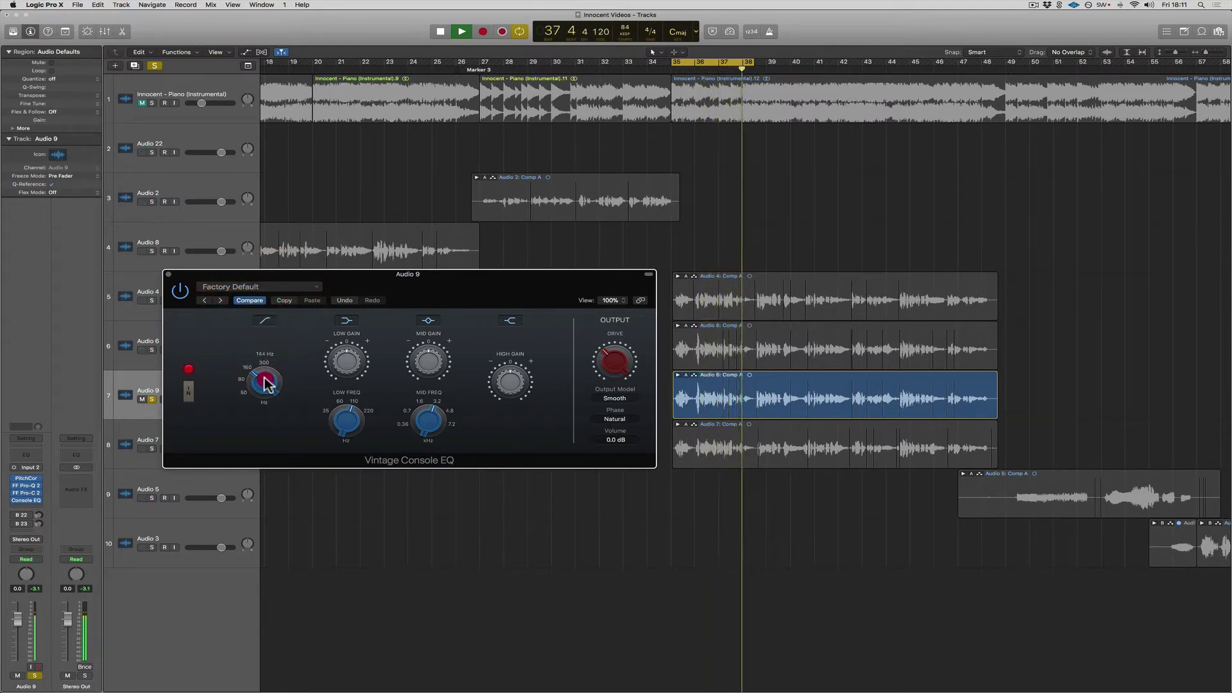
left_click_drag(267, 377, 267, 384)
key("space")
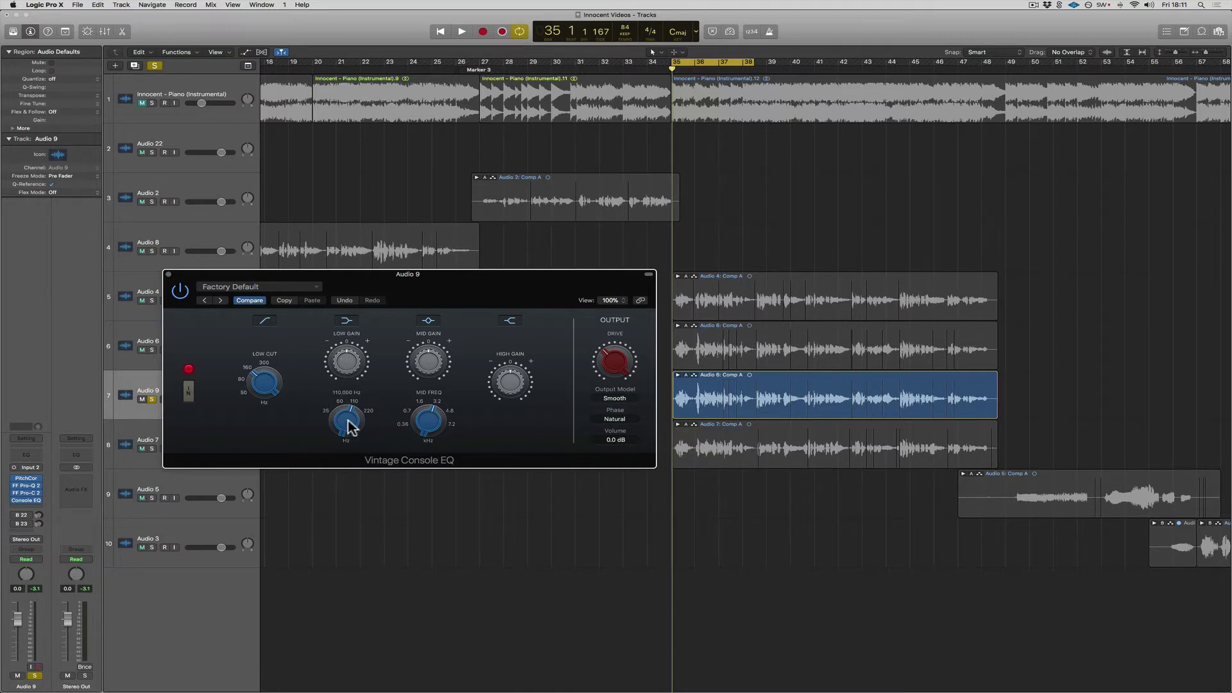
Boost the low shelf about 2.5 dB at roughly 159.5 Hz while auditioning playback
left_click_drag(348, 419, 347, 414)
left_click_drag(345, 372, 345, 311)
mouse_move(342, 358)
left_mouse_down()
mouse_move(349, 325)
mouse_move(347, 361)
left_mouse_up()
key("space")
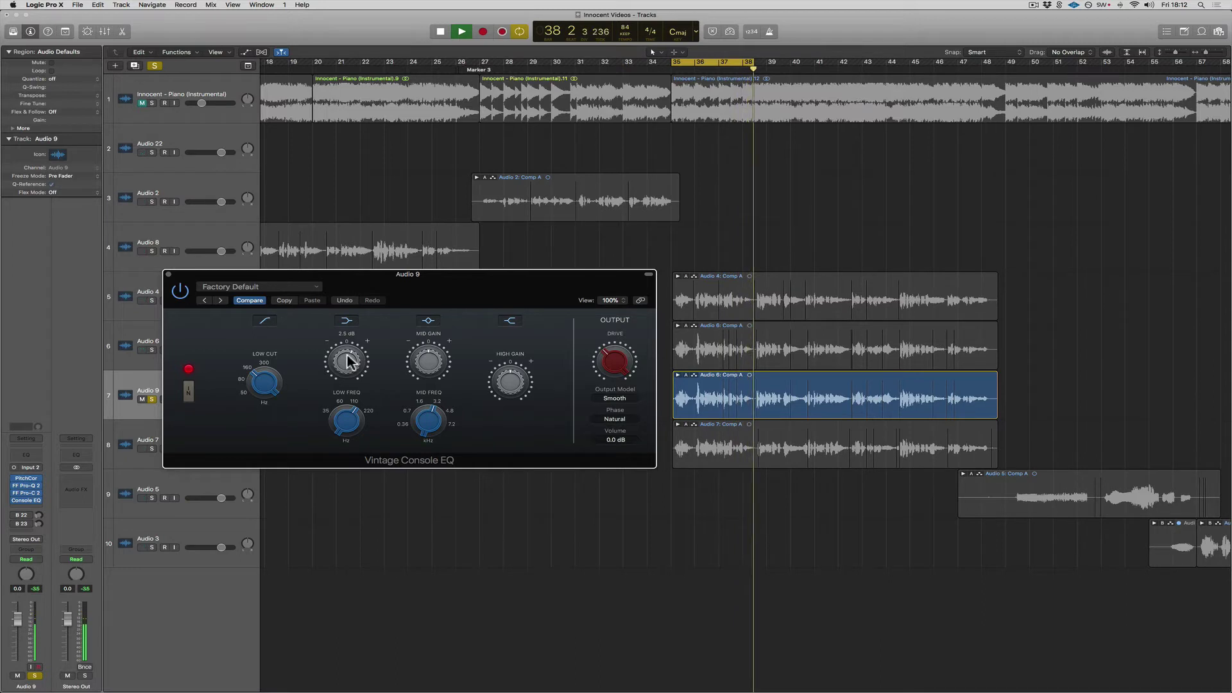
left_click(346, 359)
left_click_drag(347, 429, 345, 425)
key("space")
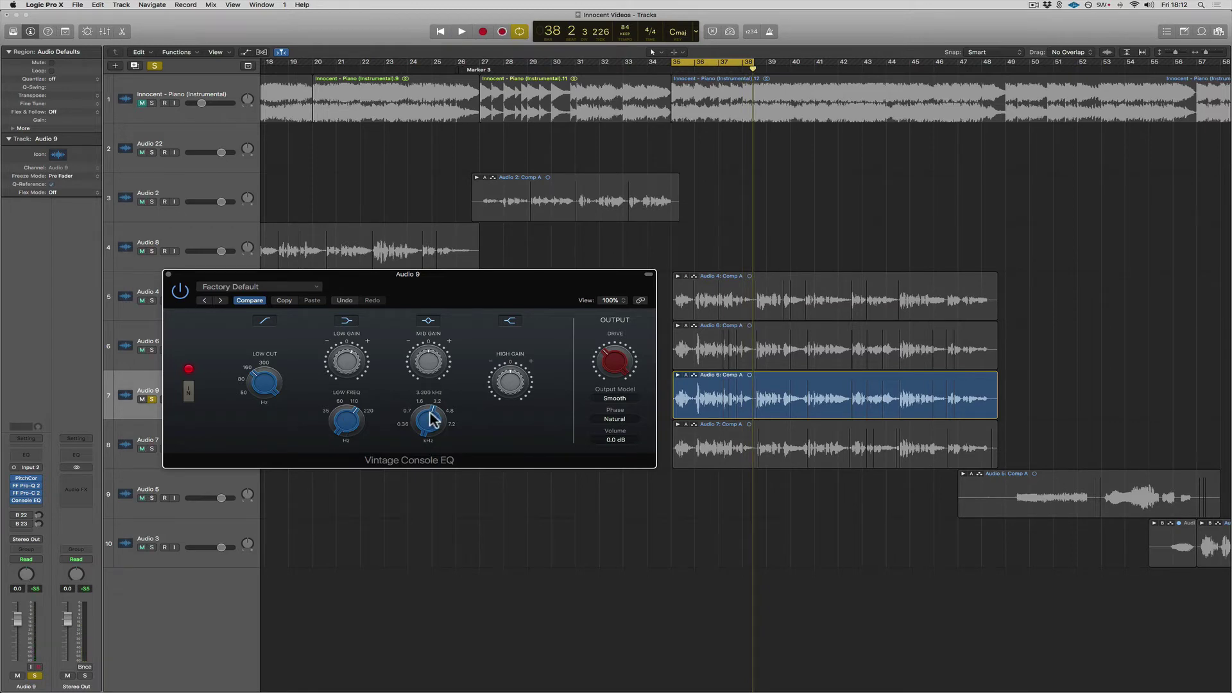
Lower the mid frequency to around 4.786 kHz and cut the mid gain about 2.8 dB
mouse_move(418, 429)
left_click_drag(429, 419, 432, 468)
key("space")
mouse_move(433, 371)
left_mouse_down()
mouse_move(433, 400)
mouse_move(433, 368)
left_mouse_up()
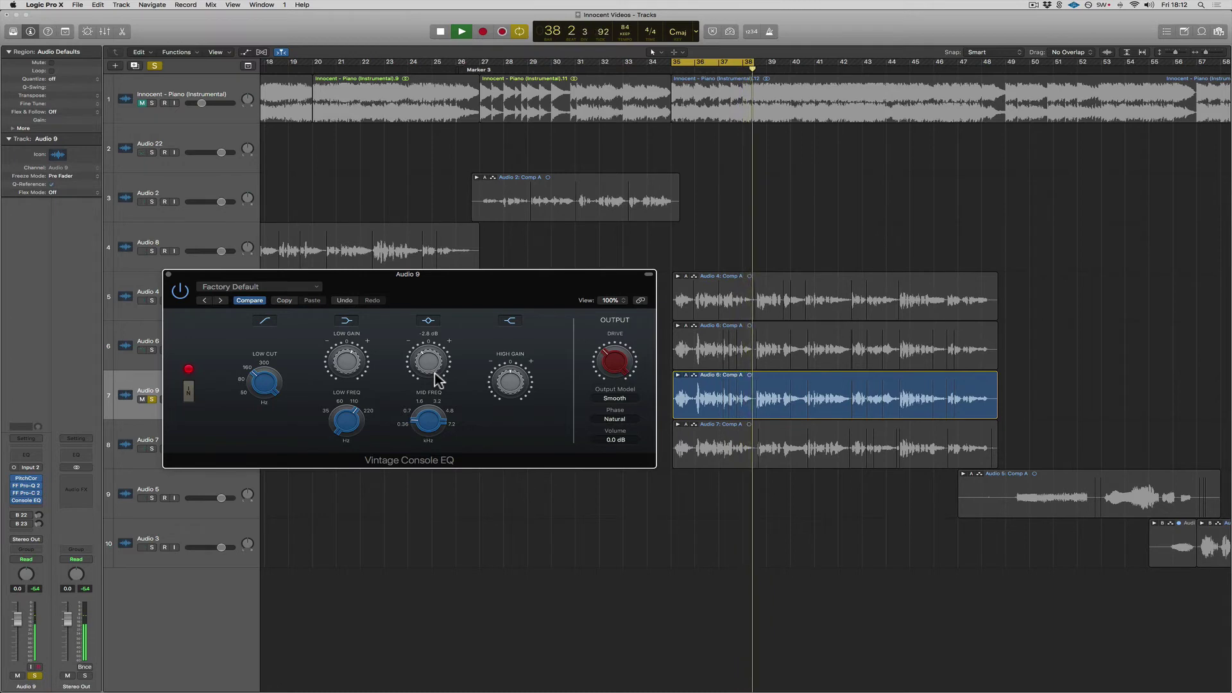
key("space")
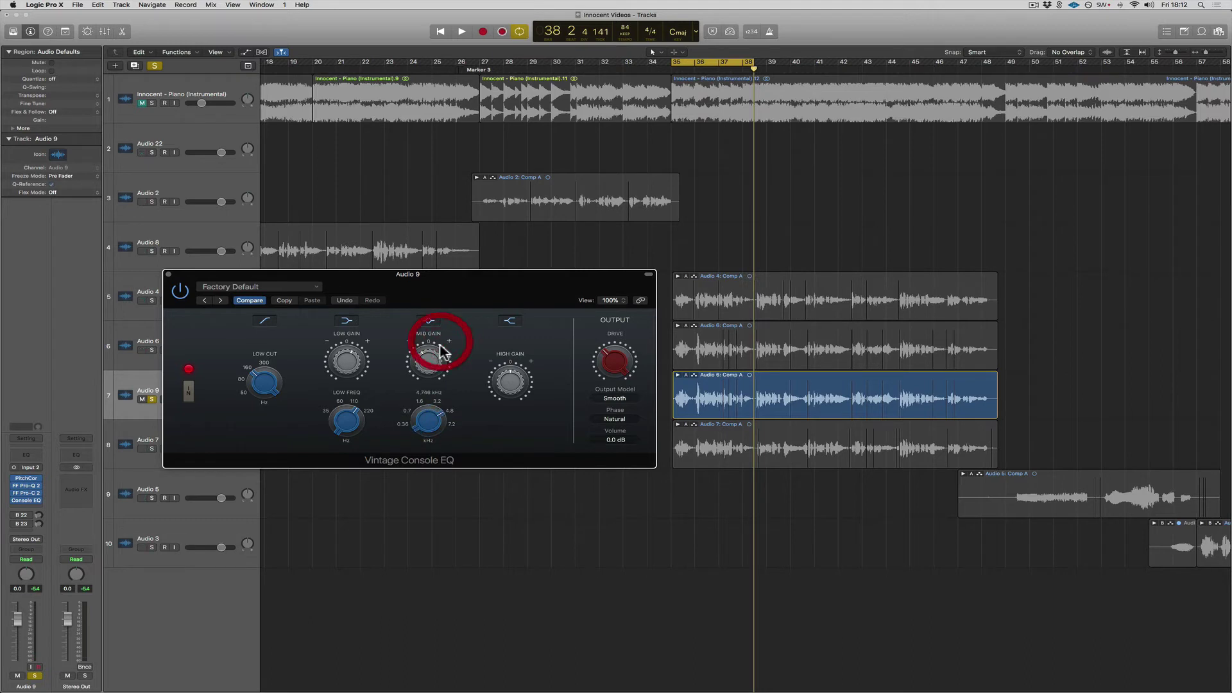
During playback, give the mid band a roughly 2 dB boost centred at 4.426 kHz
mouse_move(439, 363)
key("space")
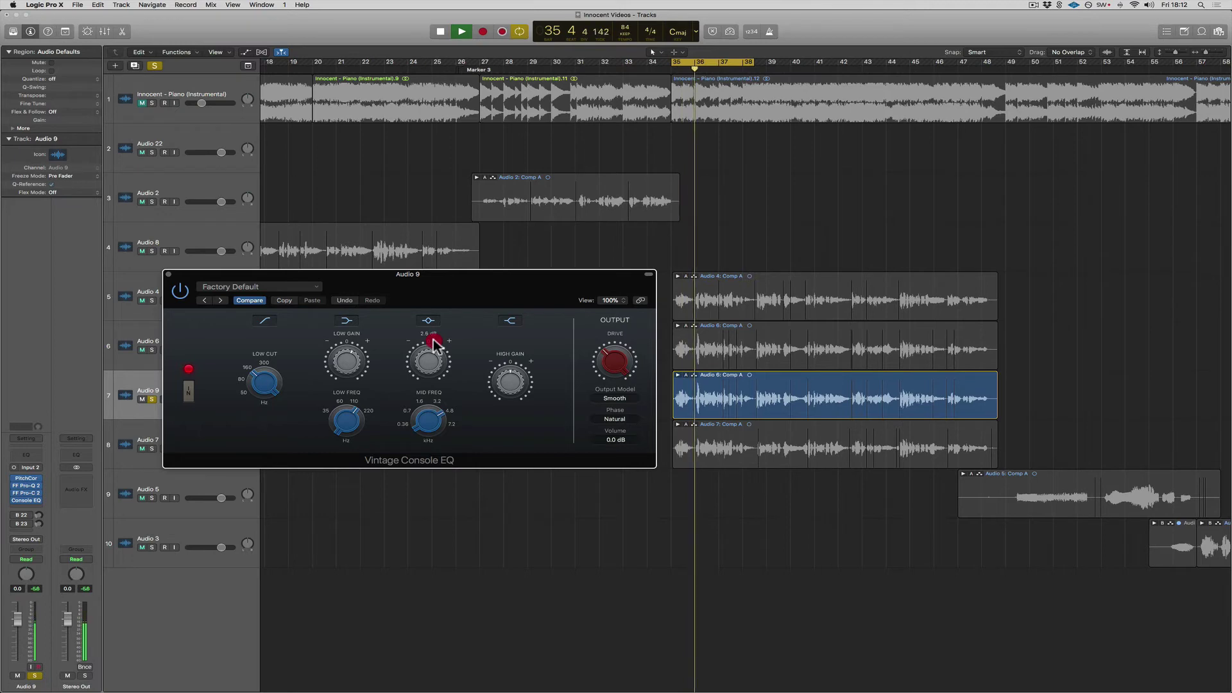
left_click_drag(434, 341, 433, 342)
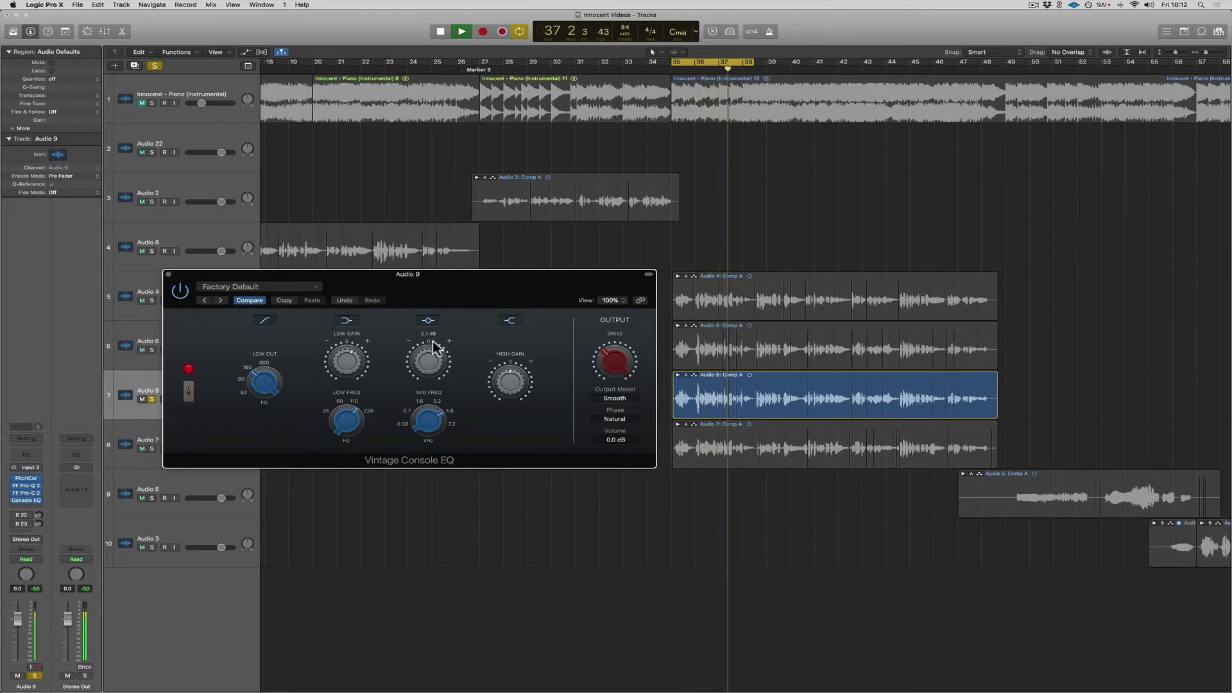
left_click(431, 418)
left_click_drag(431, 418, 430, 421)
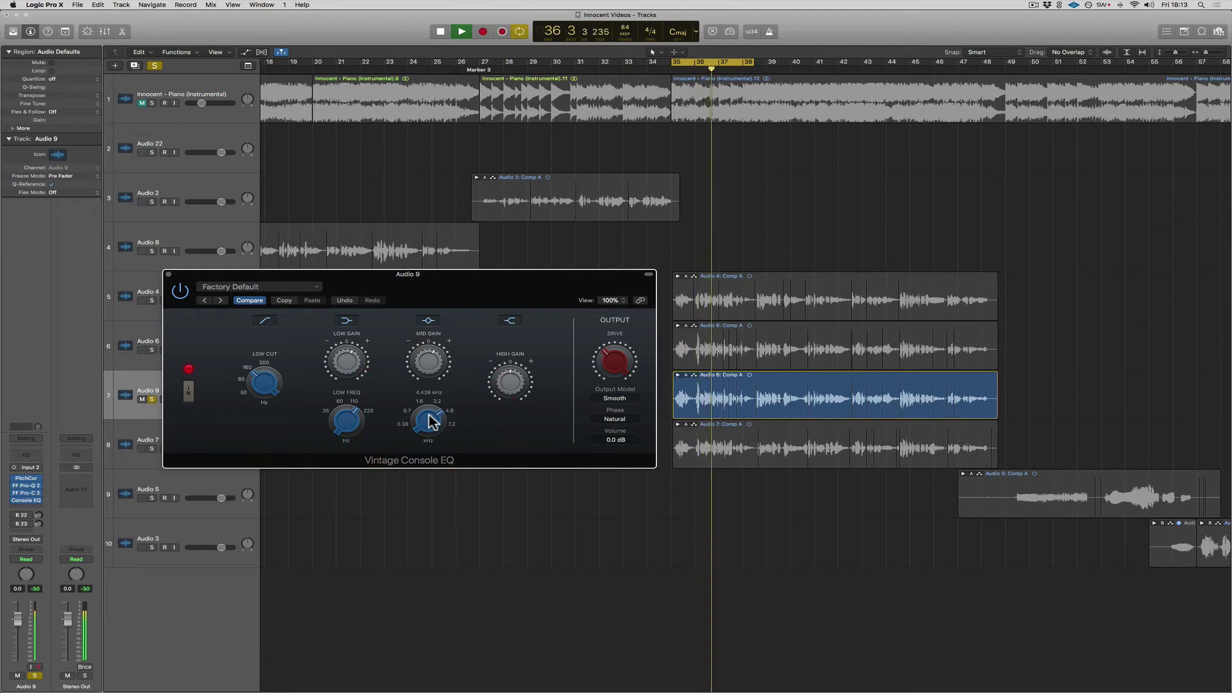
left_click_drag(349, 360, 350, 365)
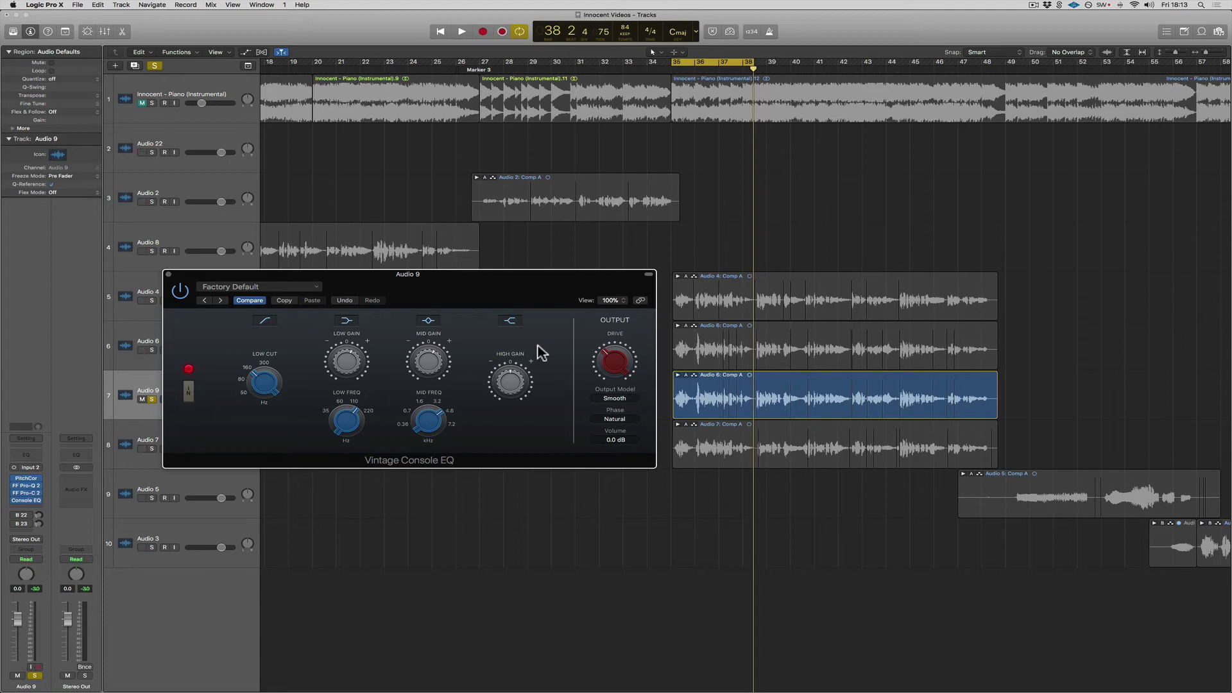
Raise the high band gain during playback, then settle it at a small boost of about 1-2 dB
key("space")
left_click_drag(510, 381, 512, 360)
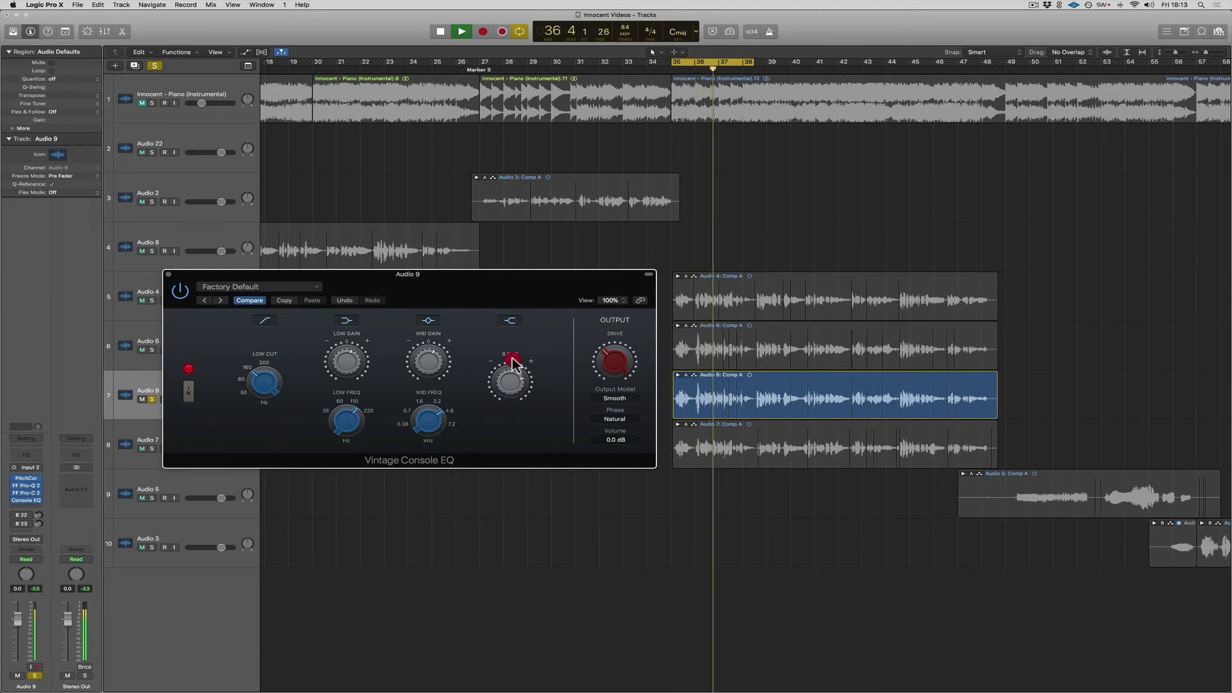
left_click_drag(512, 364, 510, 371)
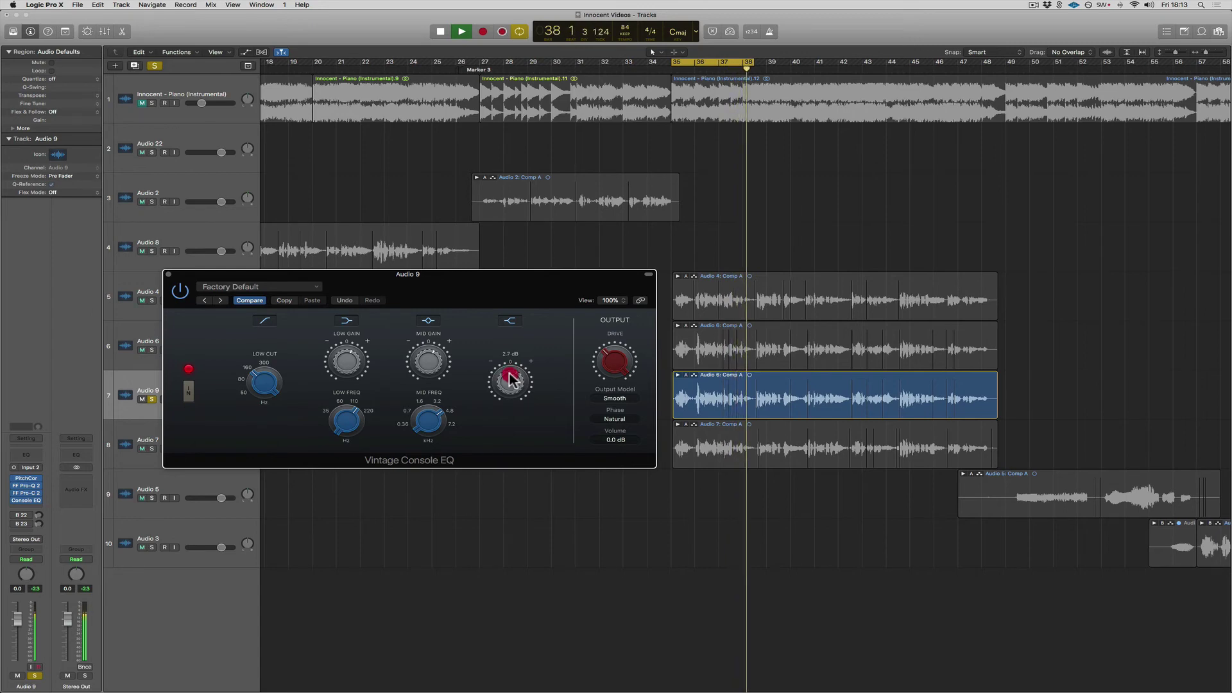
left_click_drag(510, 378, 512, 384)
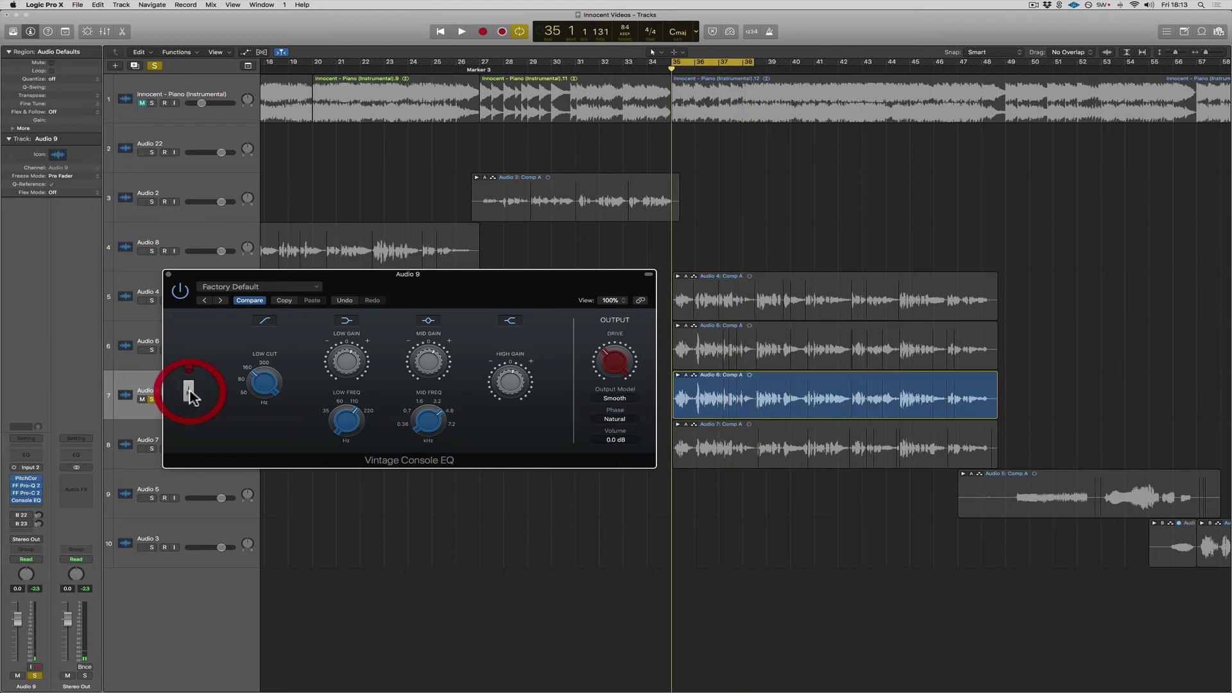
key("space")
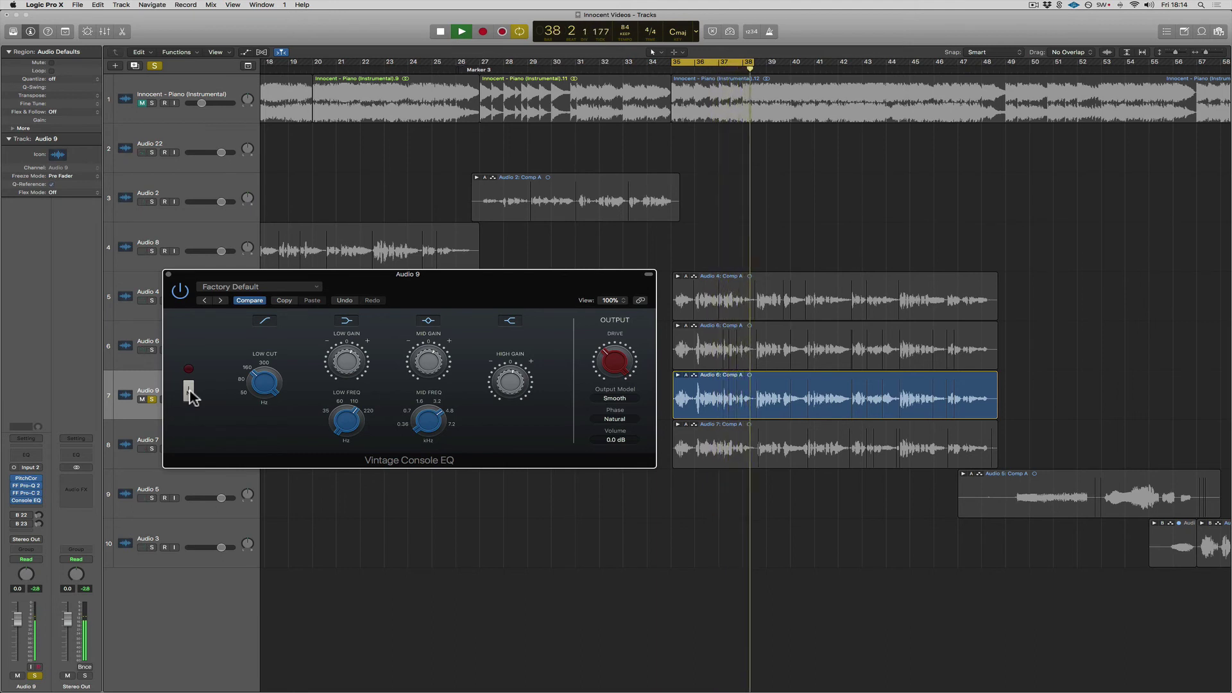
left_click(189, 391)
key("space")
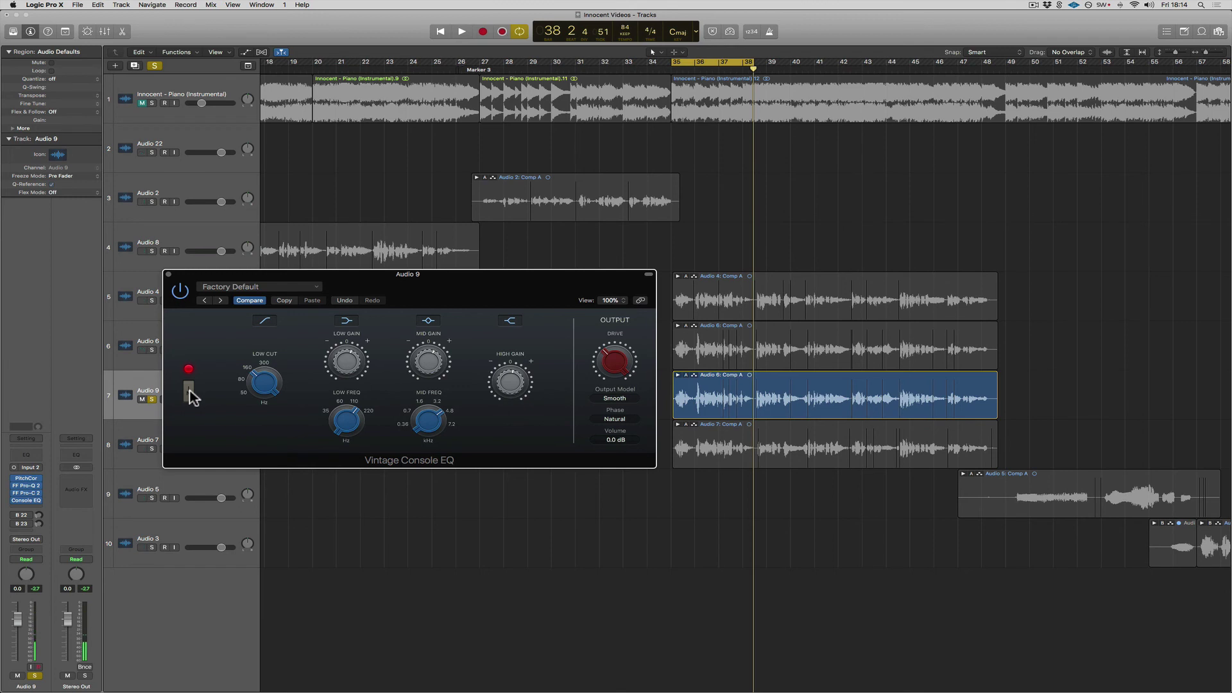